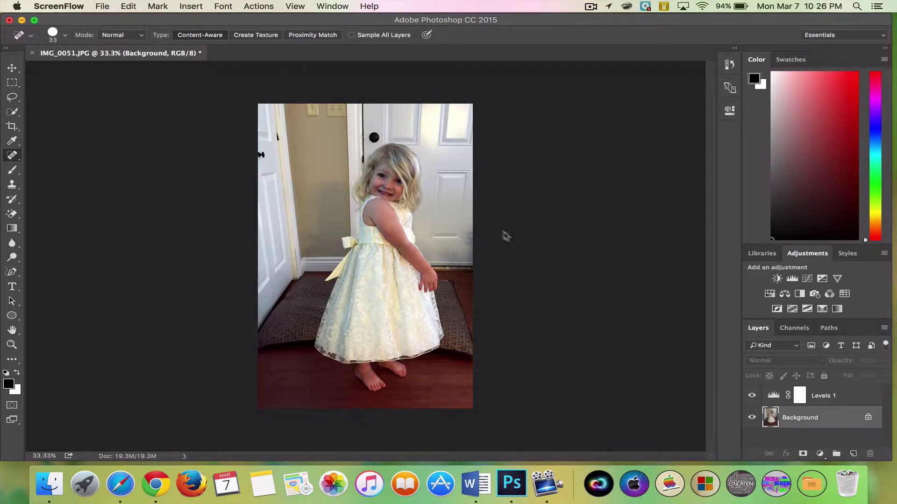
Convert the Background photo layer to a smart object.
left_click(885, 331)
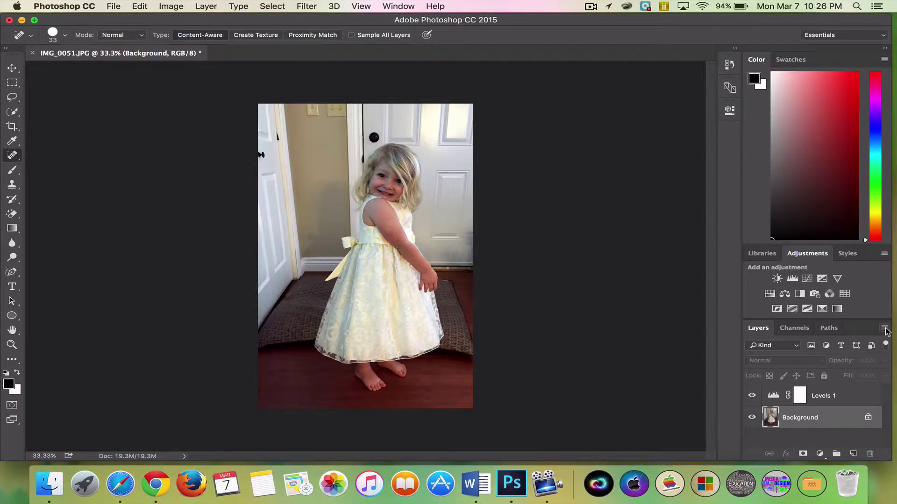
left_click(884, 329)
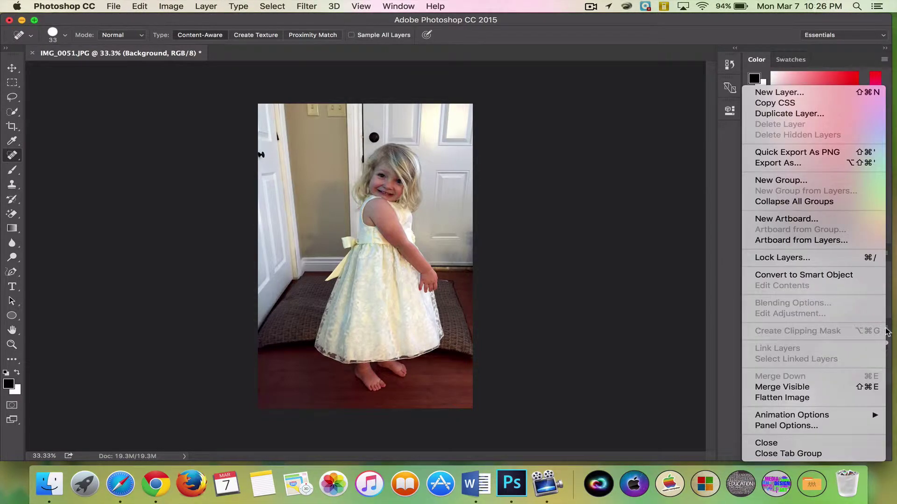
left_click(831, 276)
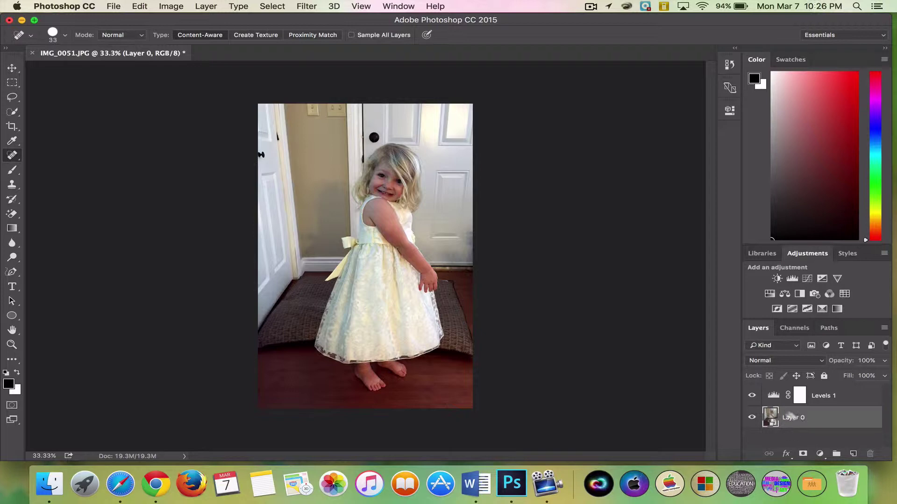
Apply a Motion Blur filter to Layer 0 with an angle of 0° and a distance of 68 pixels.
left_click(310, 7)
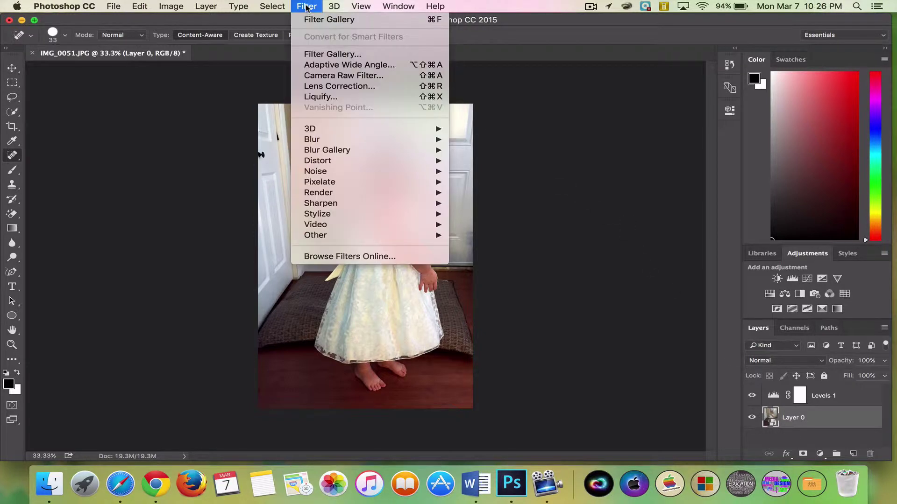
mouse_move(340, 133)
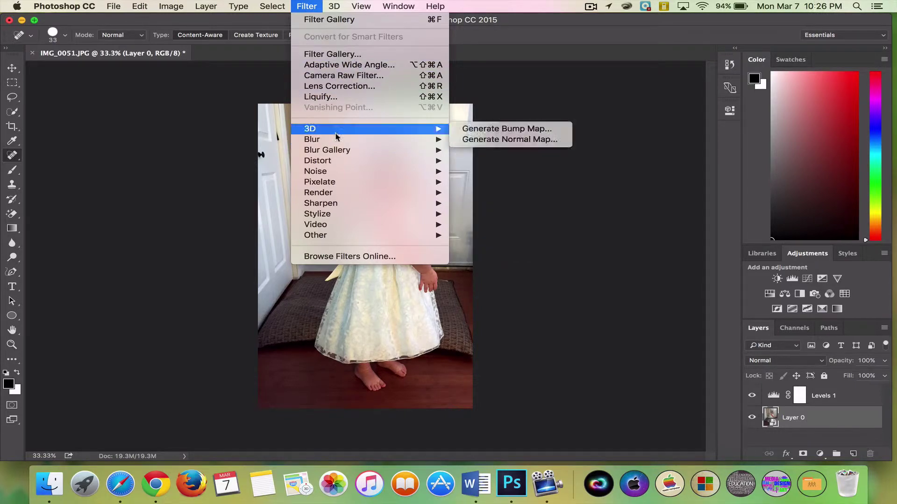
left_click(488, 203)
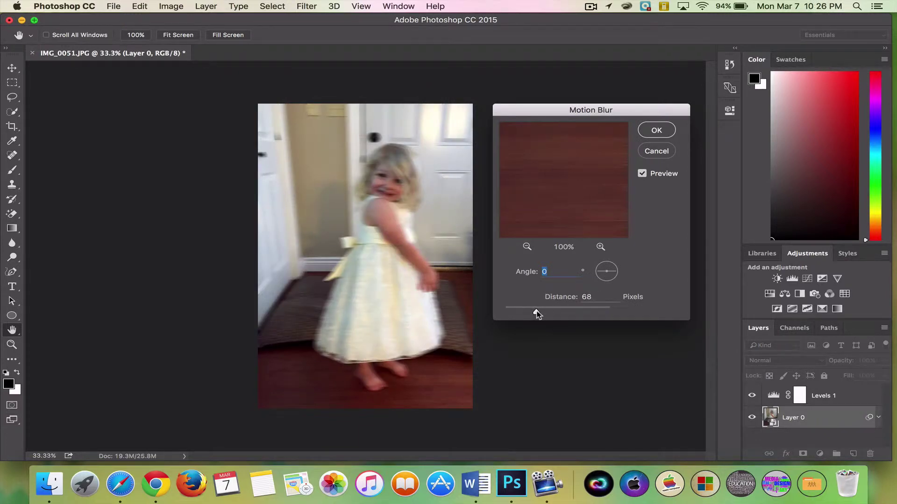
mouse_move(537, 314)
left_mouse_down()
mouse_move(560, 315)
mouse_move(507, 310)
mouse_move(598, 311)
mouse_move(536, 311)
left_mouse_up()
type("68")
left_click(656, 131)
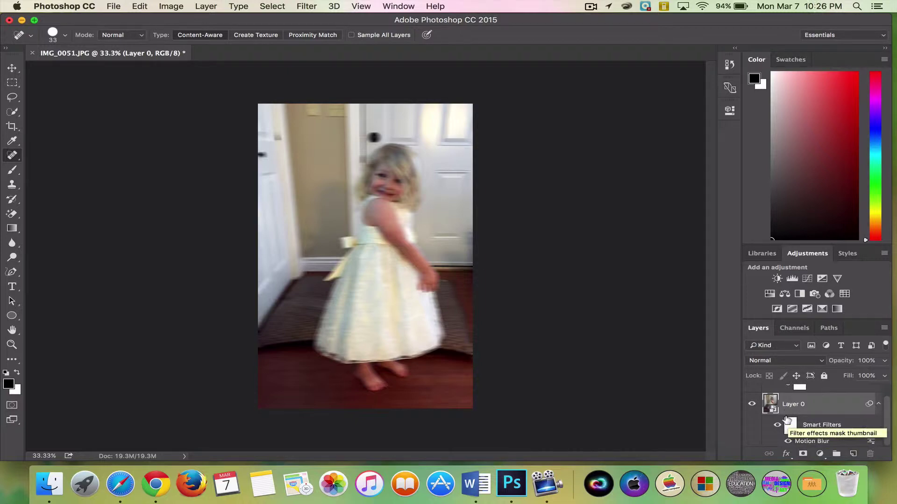
Paint black on the Smart Filters mask over the girl's face with a 300 px brush at 0% hardness and 25% opacity.
left_click(788, 422)
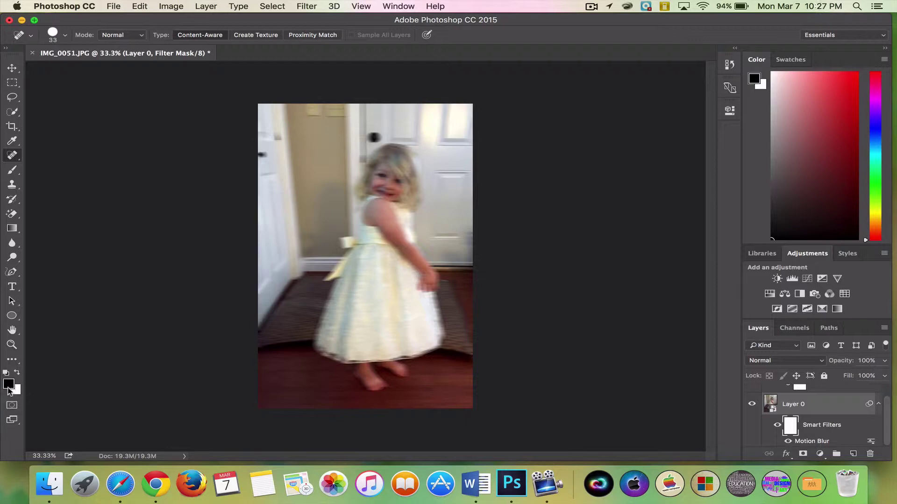
left_click(17, 373)
left_click(17, 372)
left_click(11, 170)
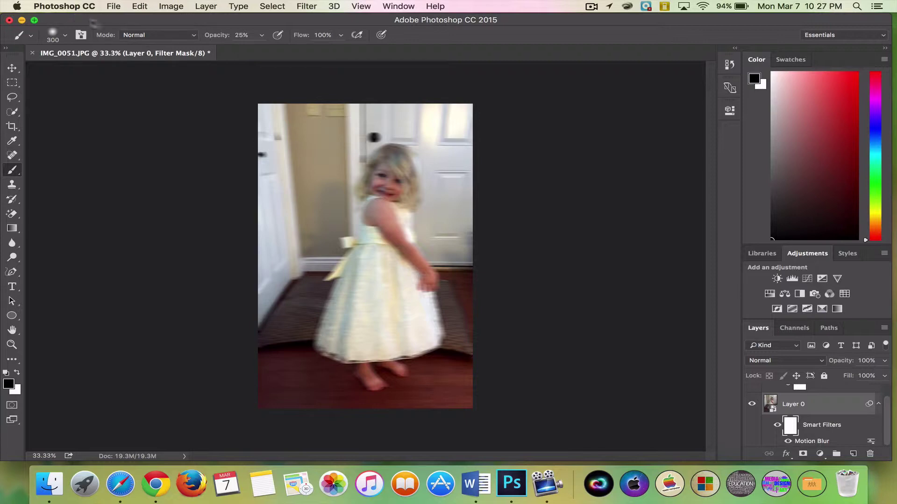
left_click(63, 36)
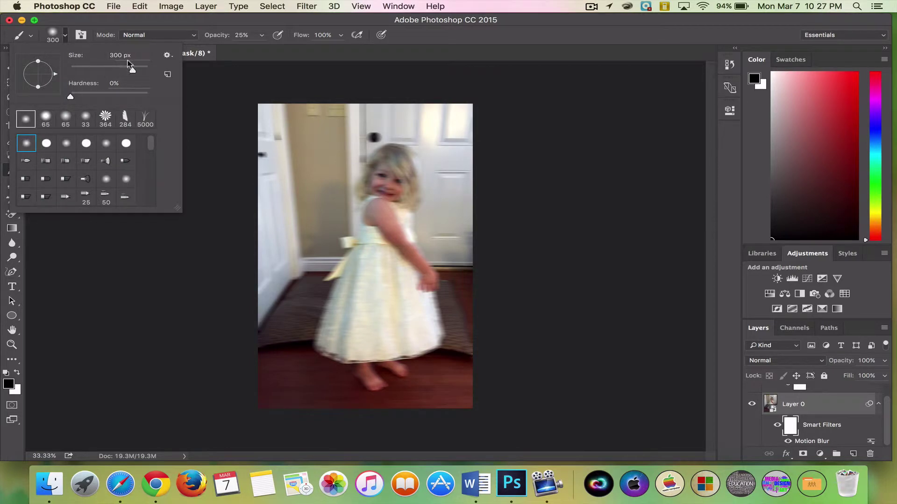
key("Return")
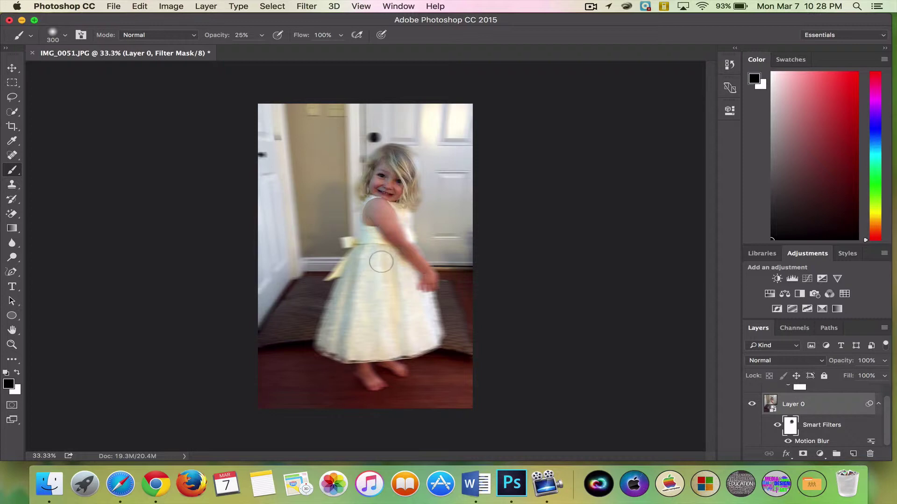
Convert Layer 0 with its masked Motion Blur into a new smart object.
left_click(883, 329)
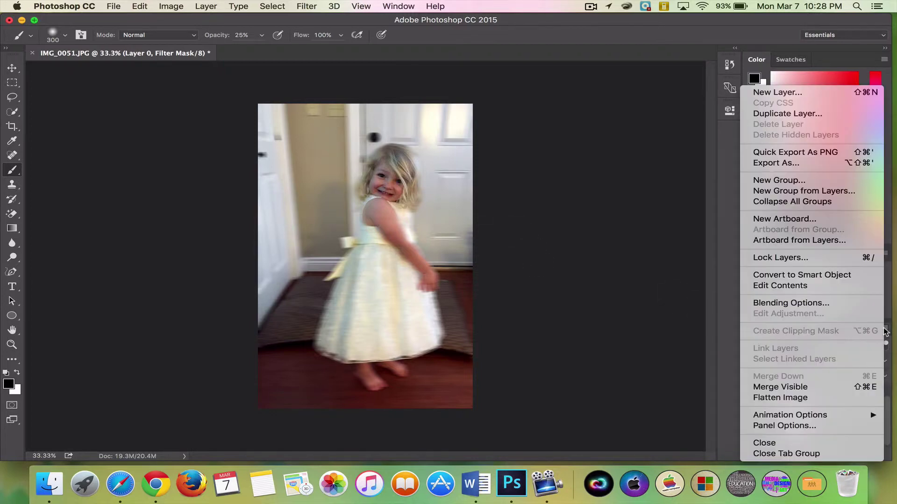
left_click(791, 274)
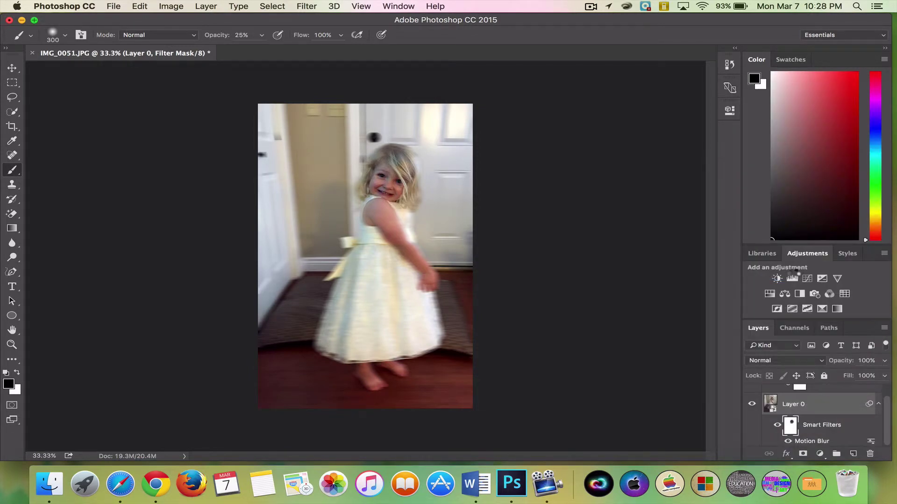
left_click(794, 278)
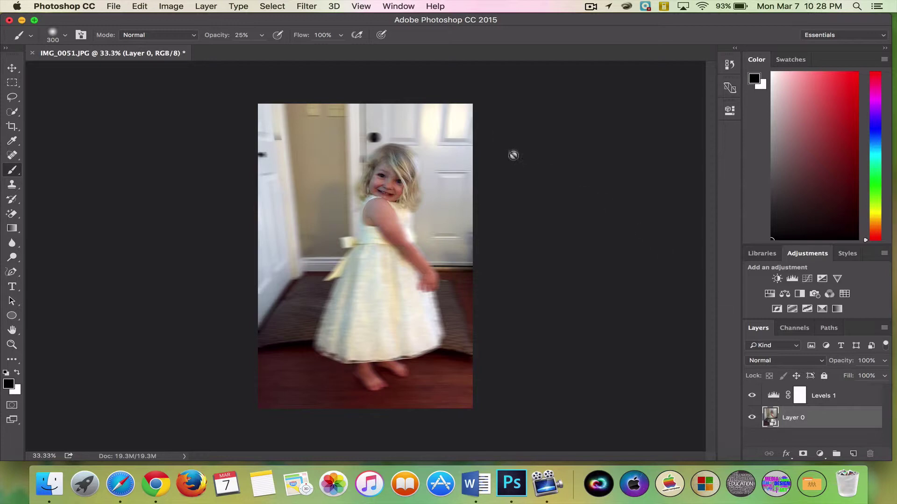
Open the Filter Gallery for Layer 0 with the Diffuse Glow filter from the Distort group.
left_click(307, 6)
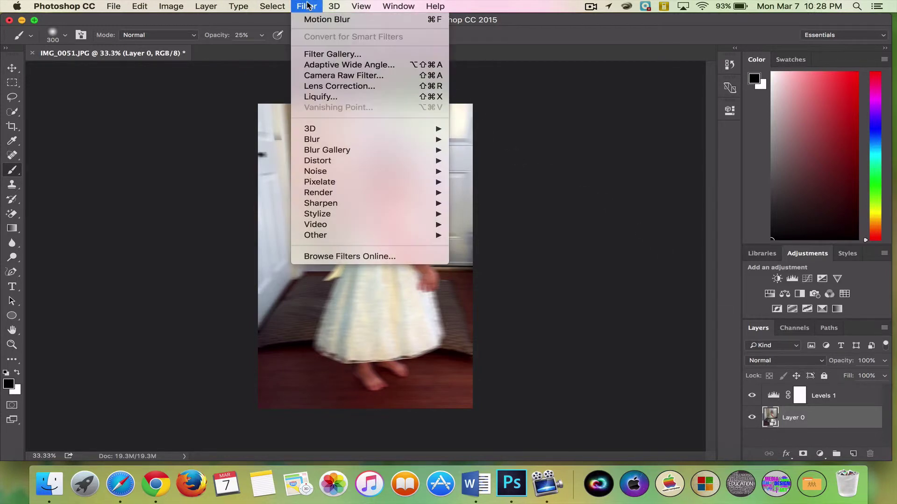
left_click(321, 55)
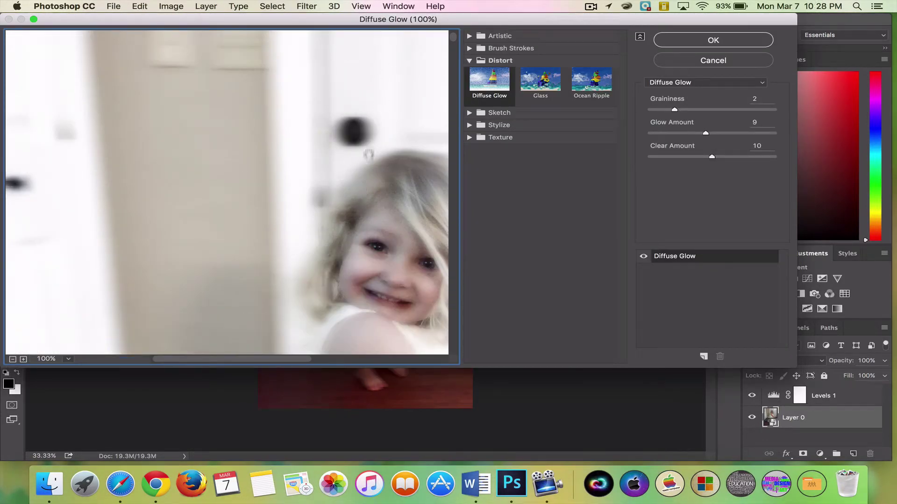
left_click(469, 60)
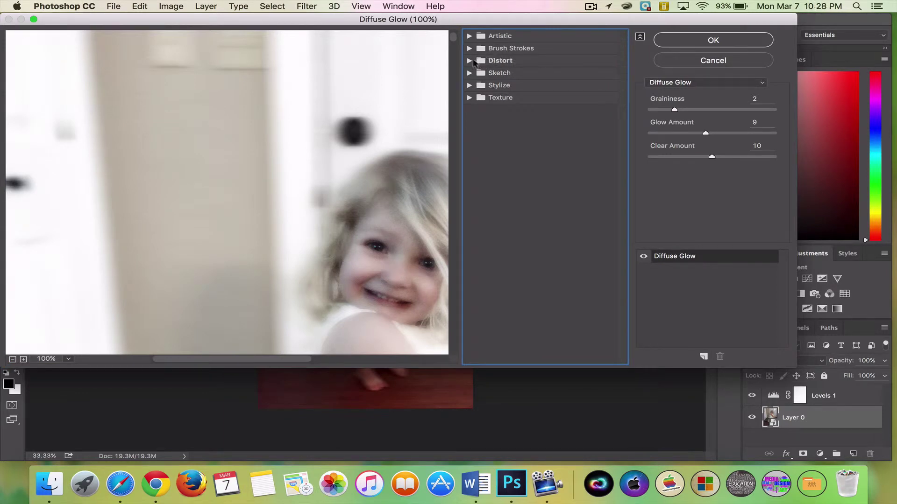
left_click(469, 59)
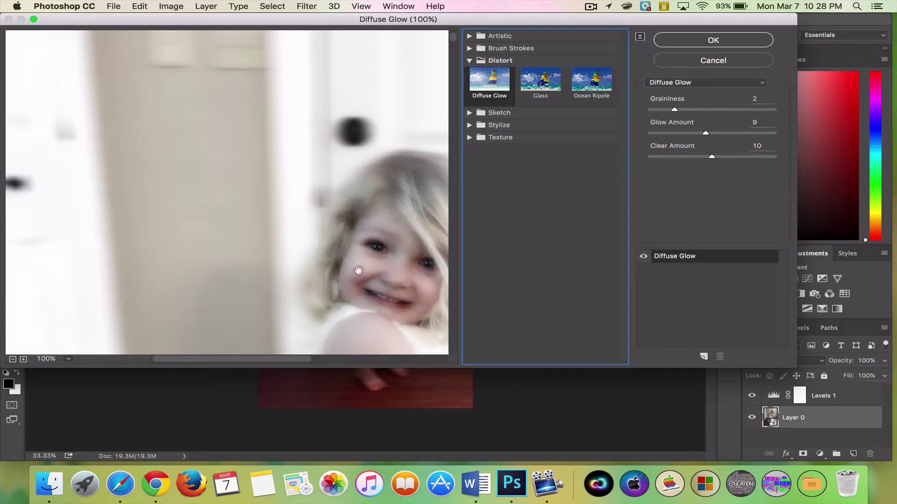
left_click_drag(294, 361, 329, 361)
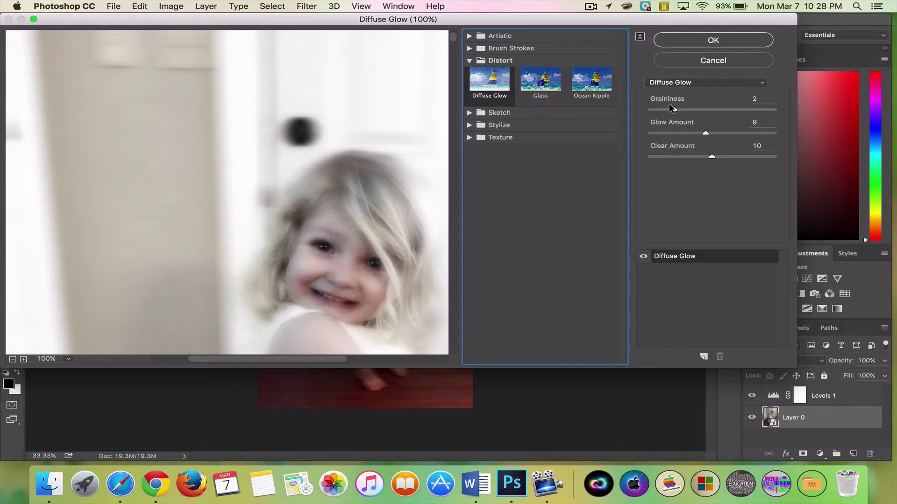
Try Diffuse Glow with a graininess of 1, a glow amount of 11 and a clear amount of 11.
left_click_drag(670, 109, 656, 111)
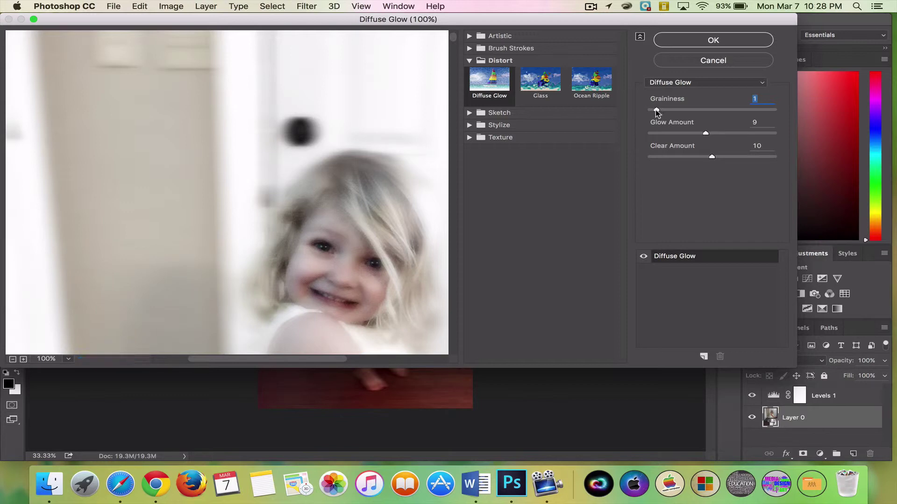
mouse_move(654, 110)
left_mouse_down()
mouse_move(714, 101)
mouse_move(663, 109)
left_mouse_up()
left_click_drag(677, 133, 714, 134)
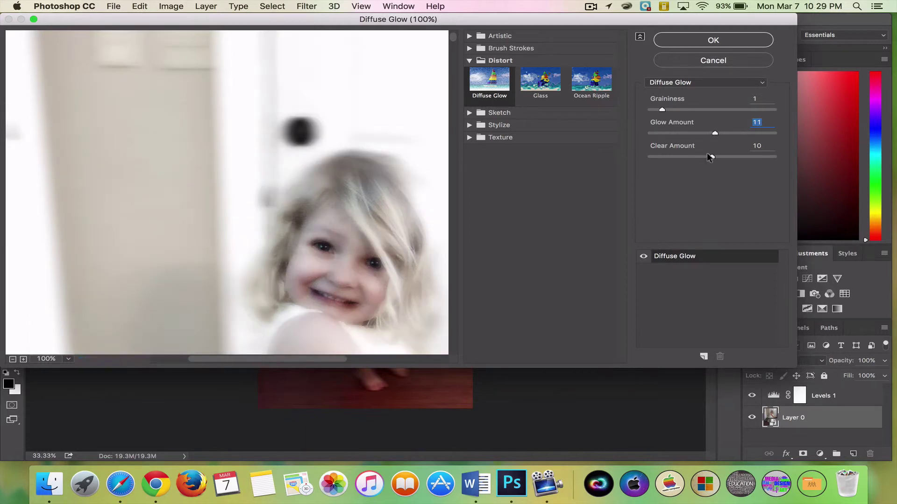
left_click_drag(706, 150, 665, 150)
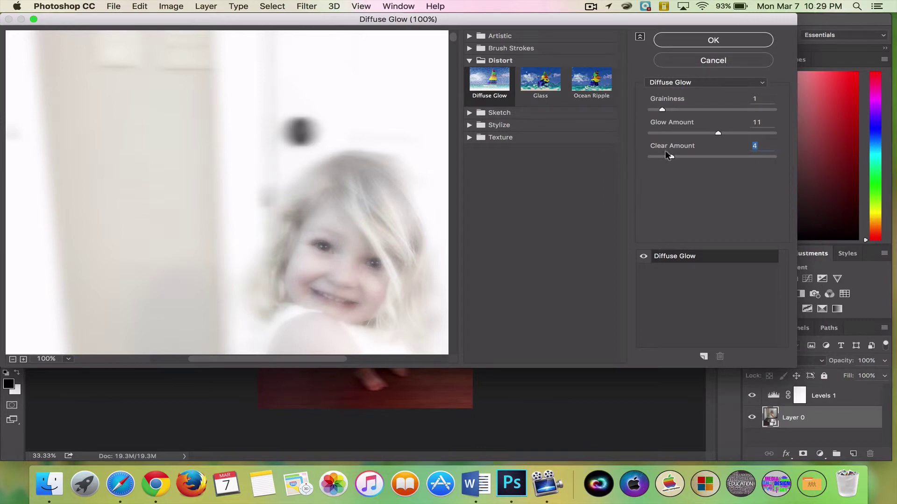
left_click_drag(669, 155, 710, 154)
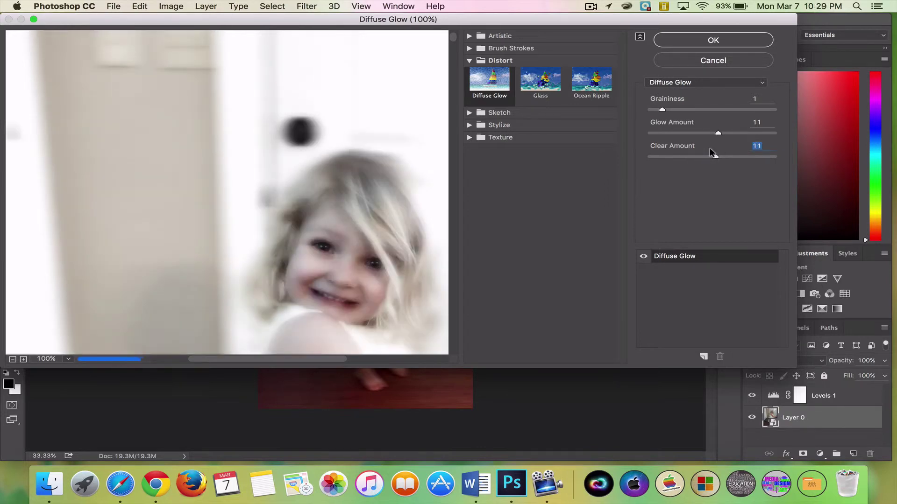
Set Diffuse Glow to graininess 2, glow amount 10 and clear amount 10, and apply the filter.
left_click(765, 95)
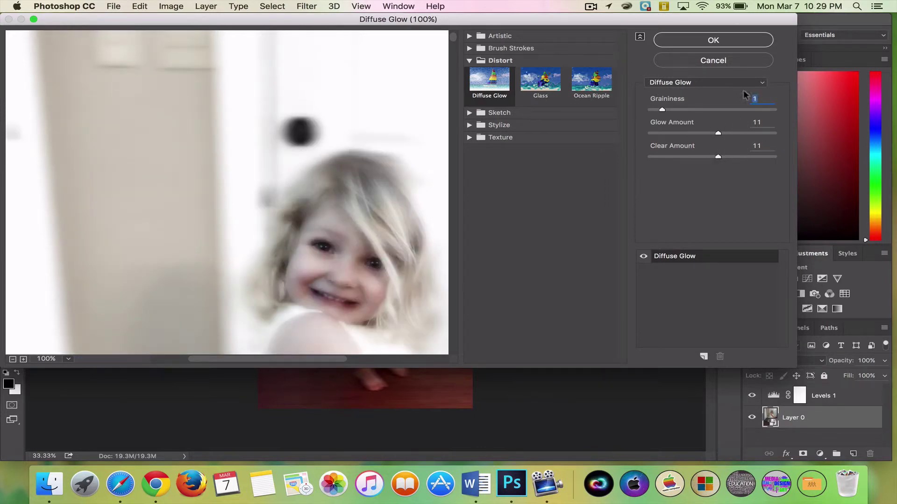
type("2")
left_click(767, 122)
type("10")
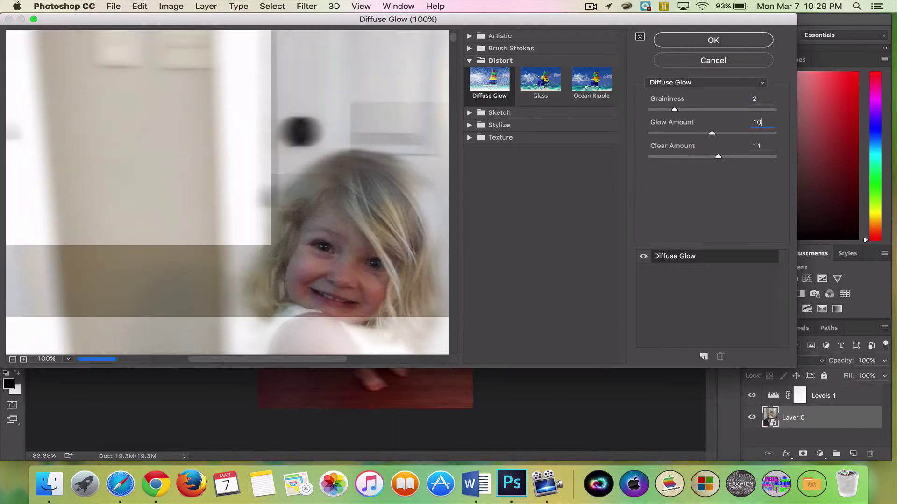
left_click(765, 146)
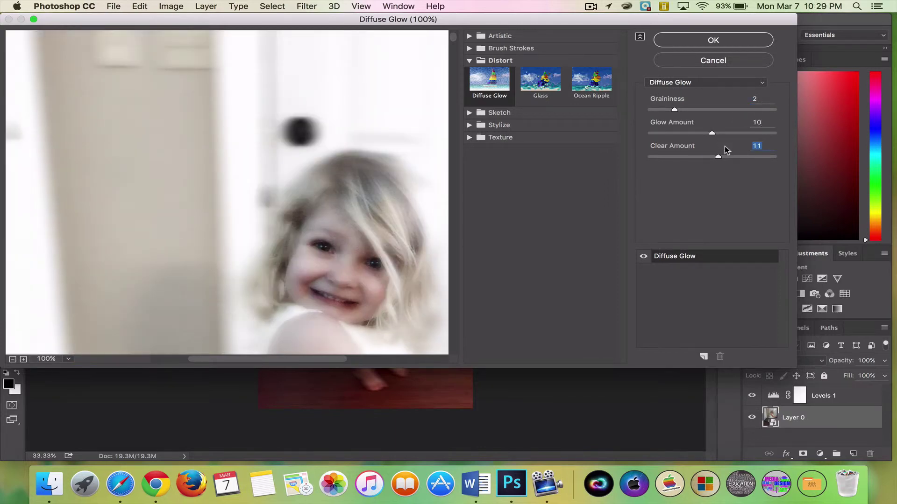
type("10")
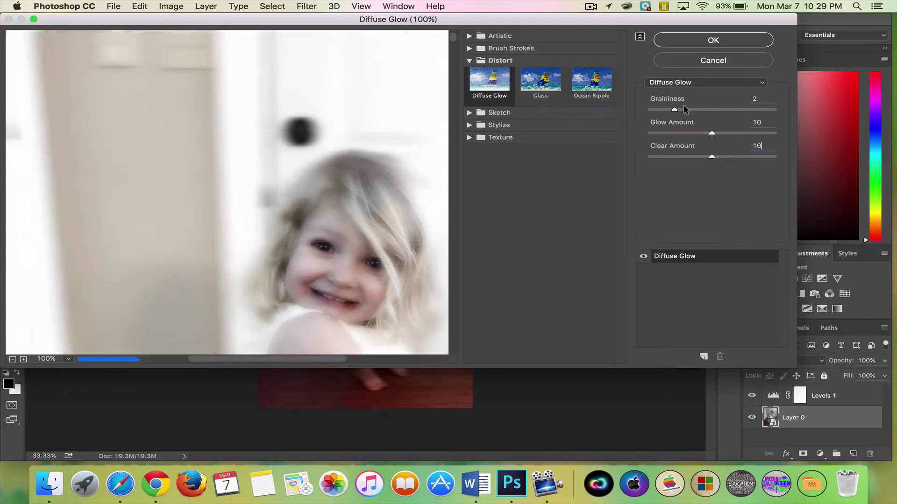
left_click(702, 38)
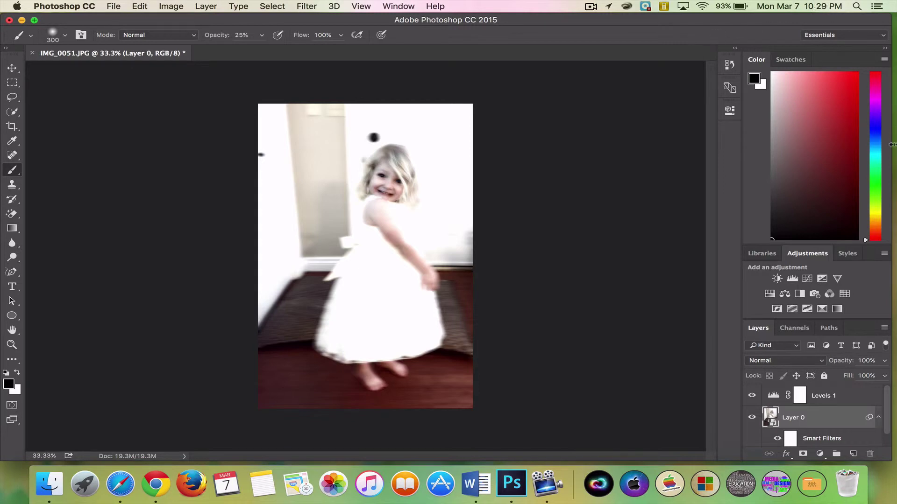
Try the Filter Gallery smart filter at 90% opacity in its blending options, and confirm it back at 100%.
scroll(832, 409, "down", 1)
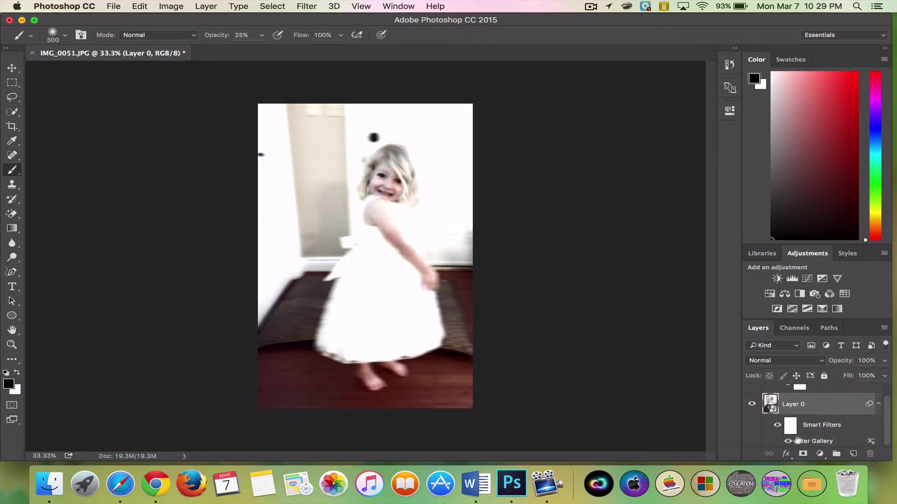
double_click(870, 441)
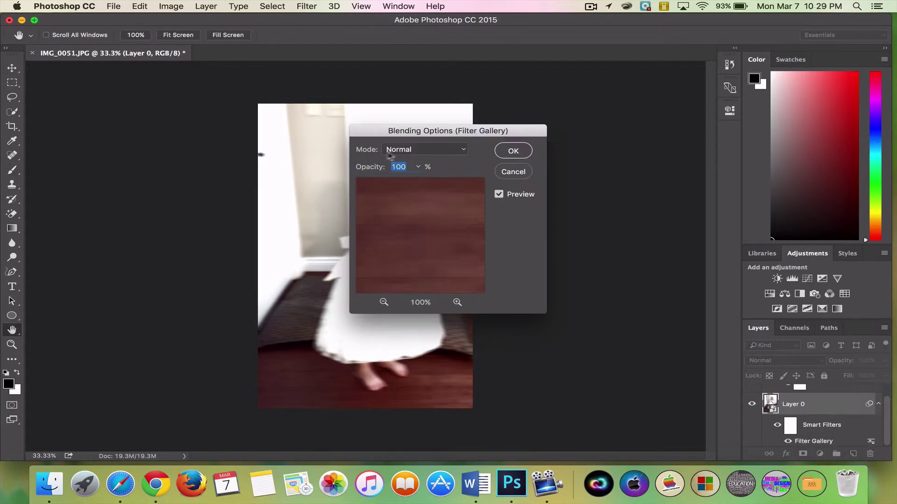
type("90")
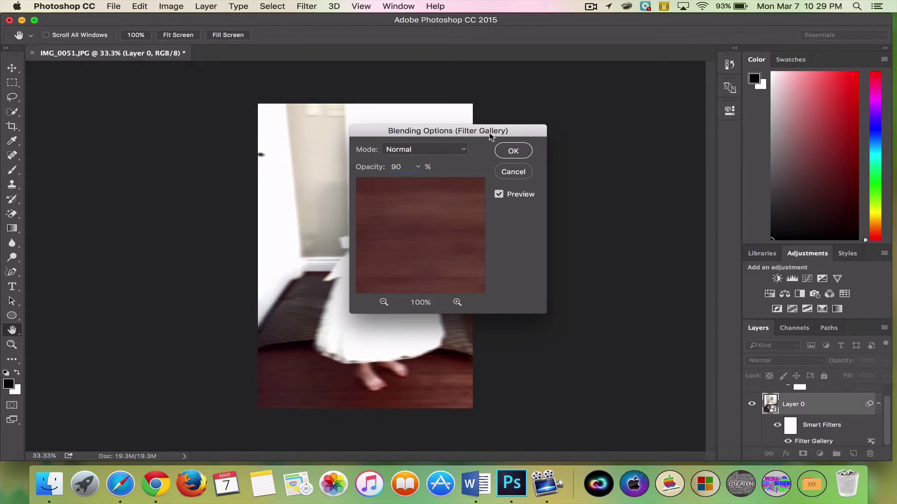
left_click_drag(493, 134, 625, 127)
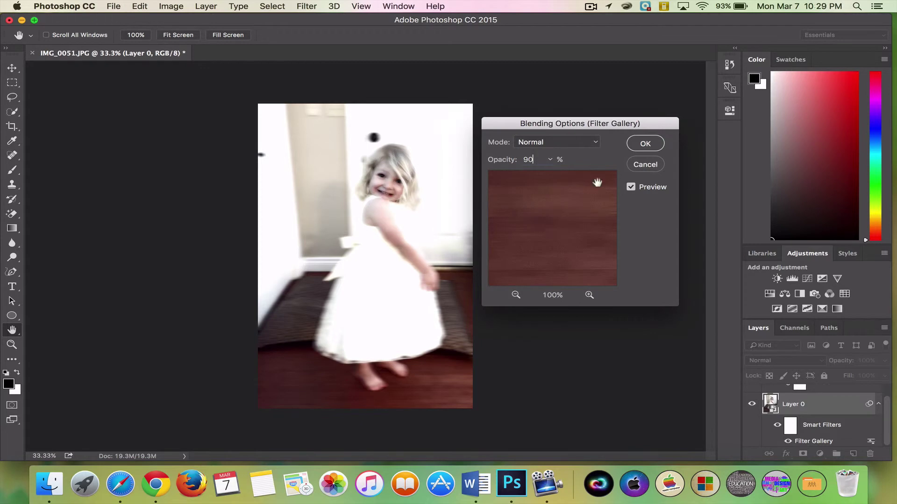
key("BackSpace")
key("BackSpace")
type("1")
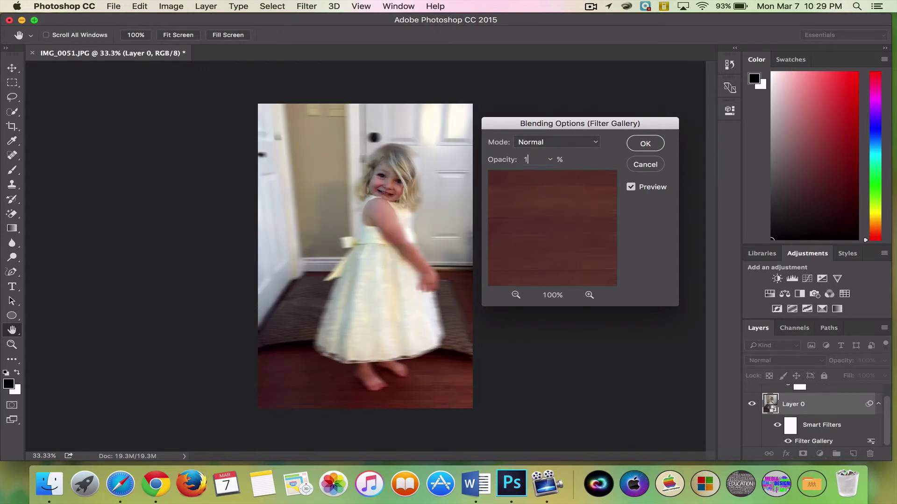
type("00")
key("Return")
key("b")
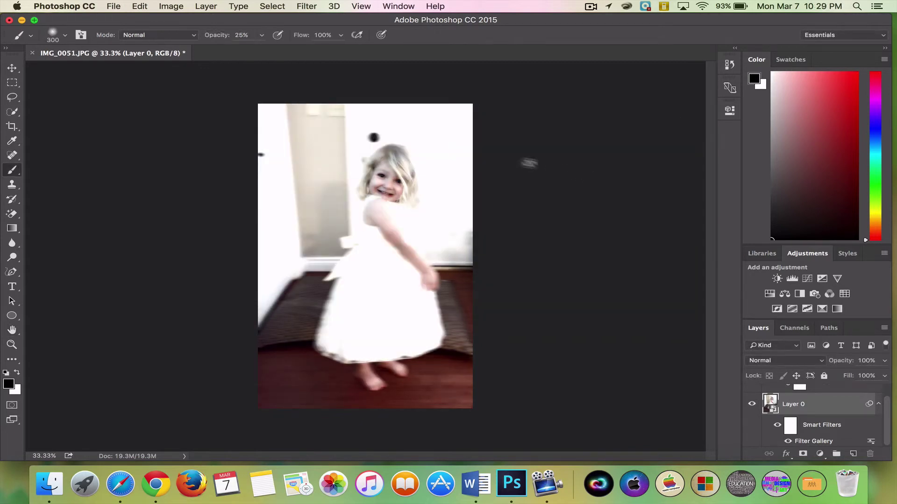
Set the opacity of Layer 0's Filter Gallery smart filter to 90% in its blending options.
double_click(870, 442)
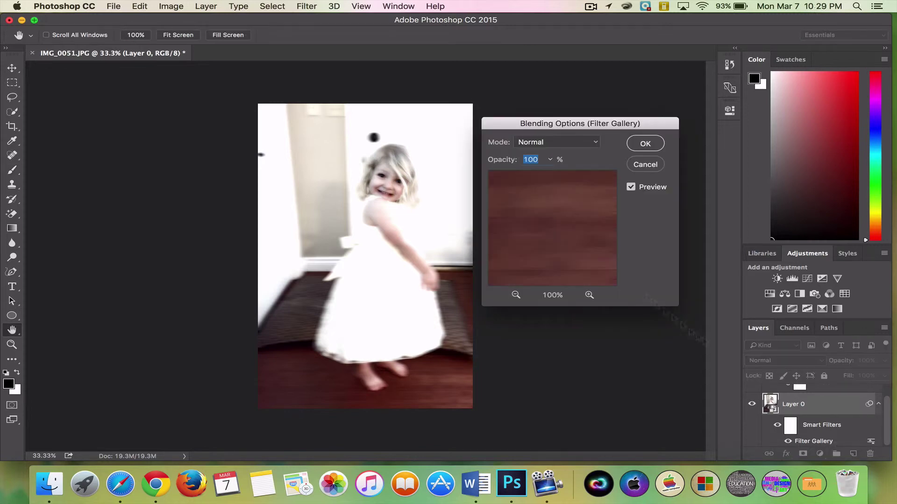
type("90")
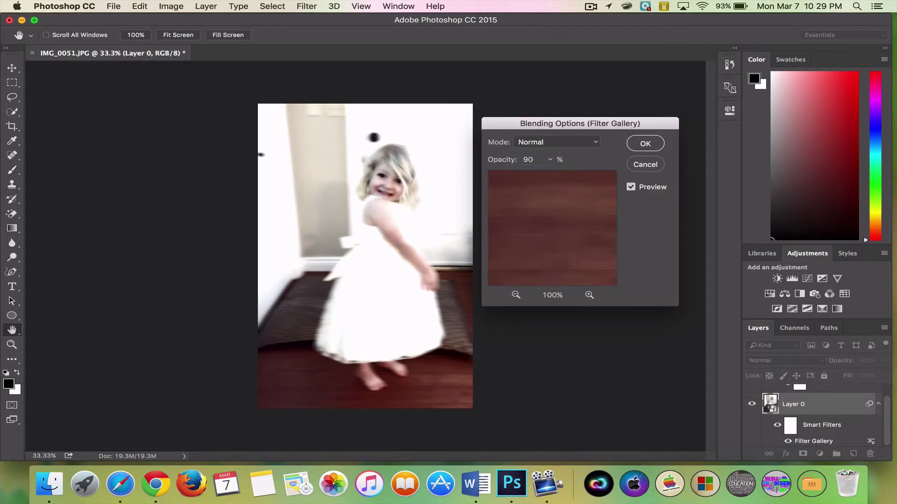
key("Return")
key("b")
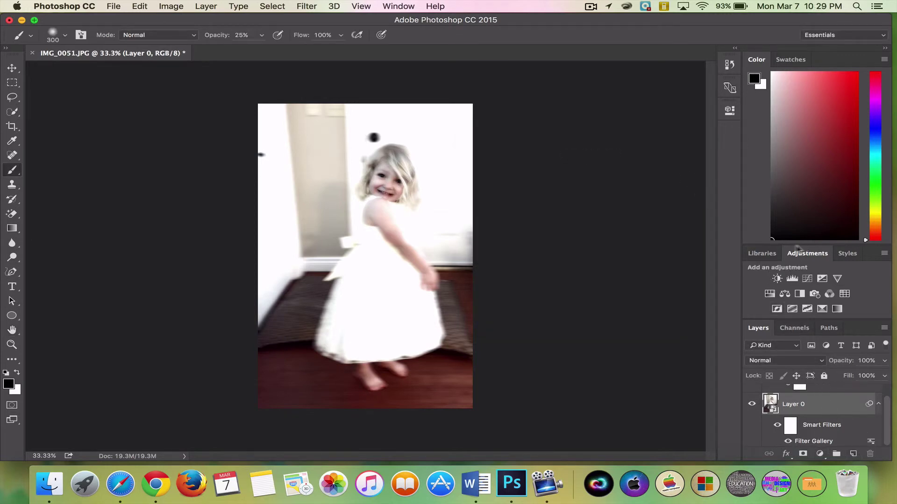
Add a Hue/Saturation adjustment layer directly above Layer 0 and set its hue to +180.
left_click(766, 253)
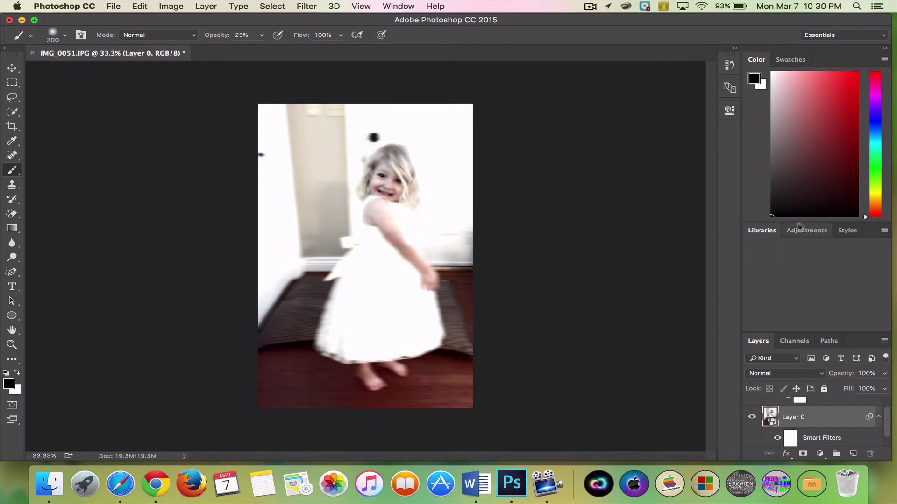
left_click(809, 231)
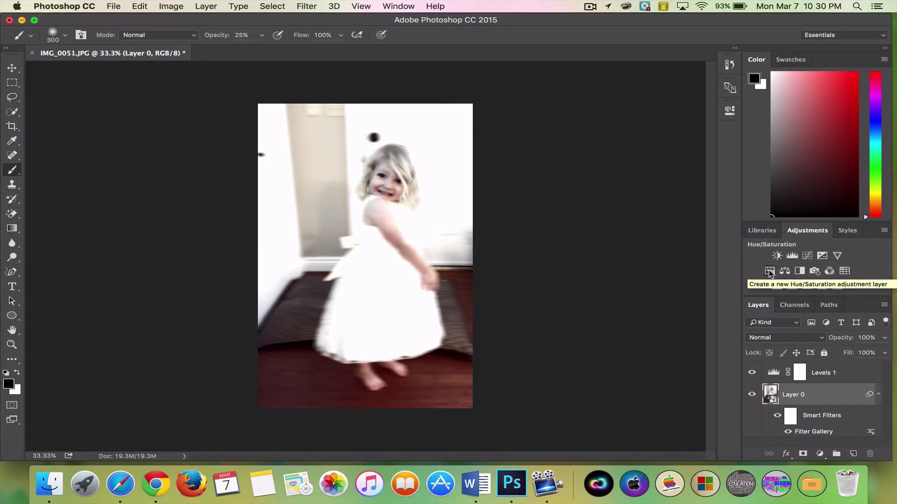
left_click(769, 271)
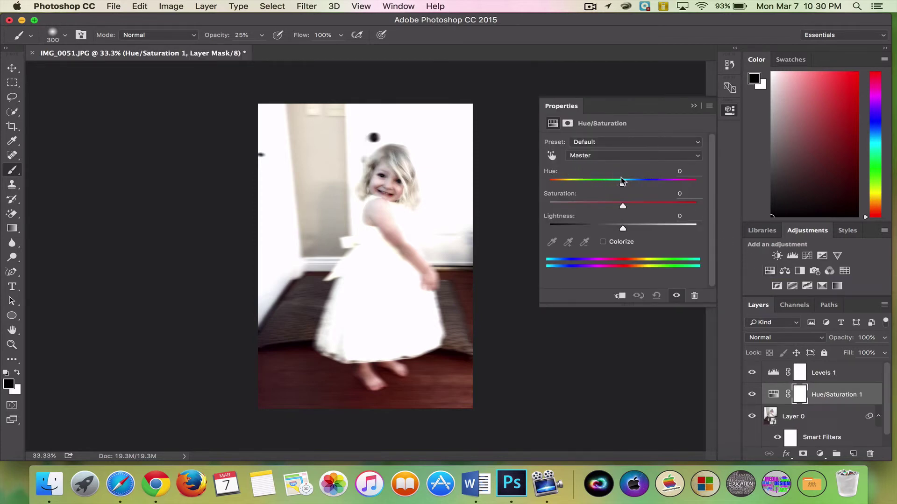
left_click_drag(621, 184, 708, 179)
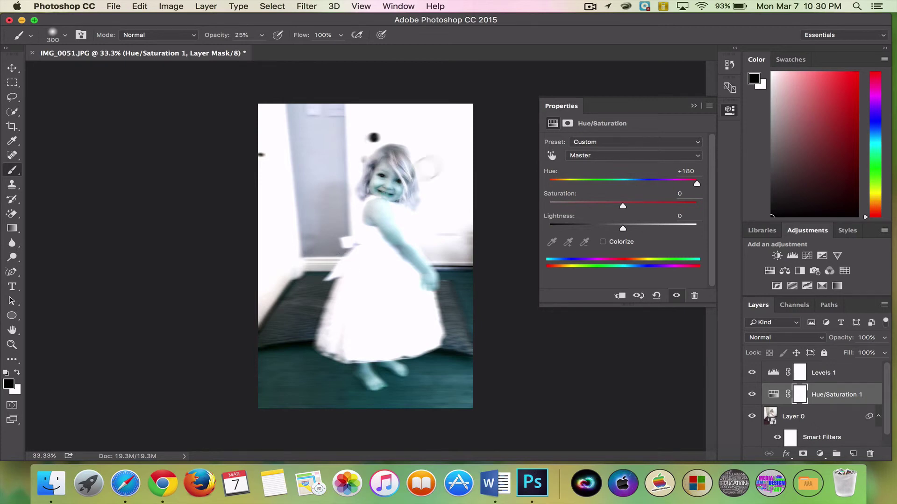
left_click(693, 108)
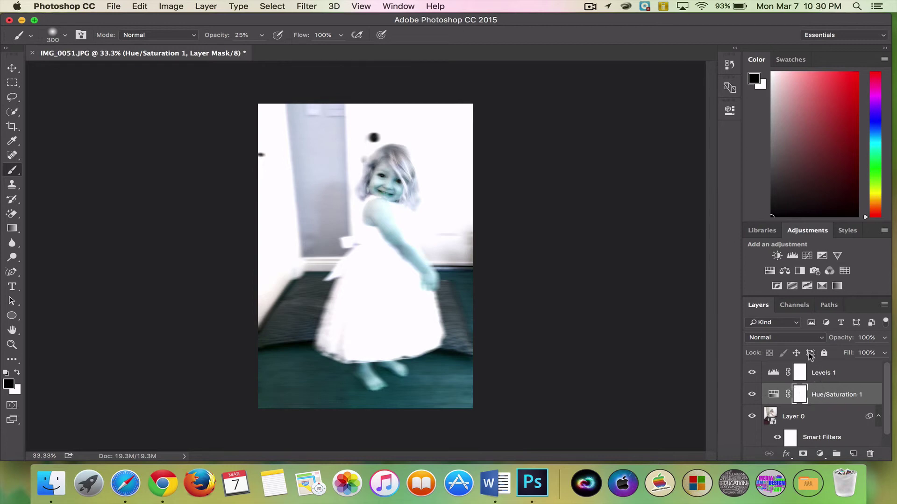
Set the Hue/Saturation adjustment layer's blend mode to Color and its opacity to 60%.
left_click(762, 339)
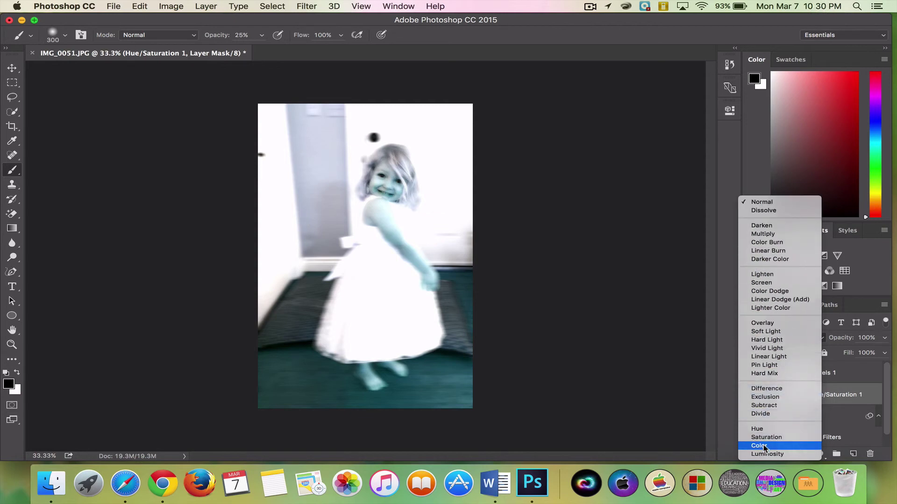
left_click(763, 445)
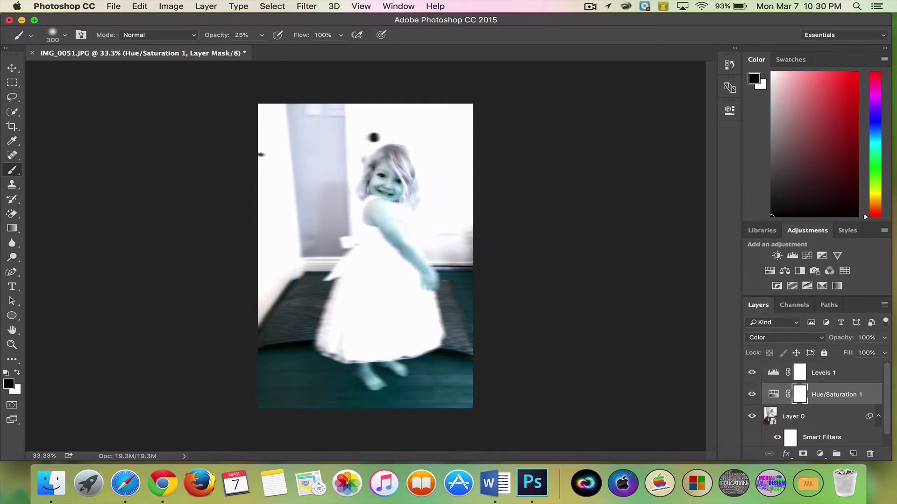
left_click(870, 337)
type("6")
scroll(836, 420, "down", 2)
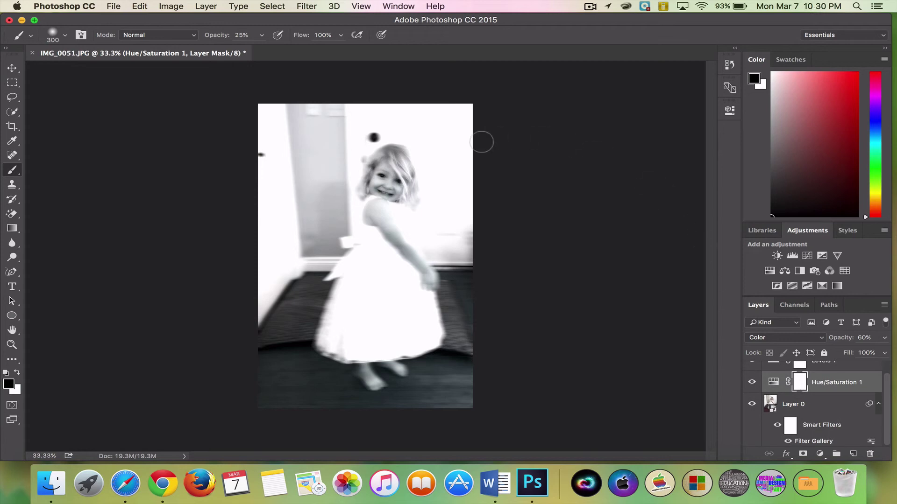
Save a JPEG copy of the image as "ghost tutorial.jpg" in Downloads, with quality 8 (High) and the Baseline ("Standard") format.
left_click(113, 6)
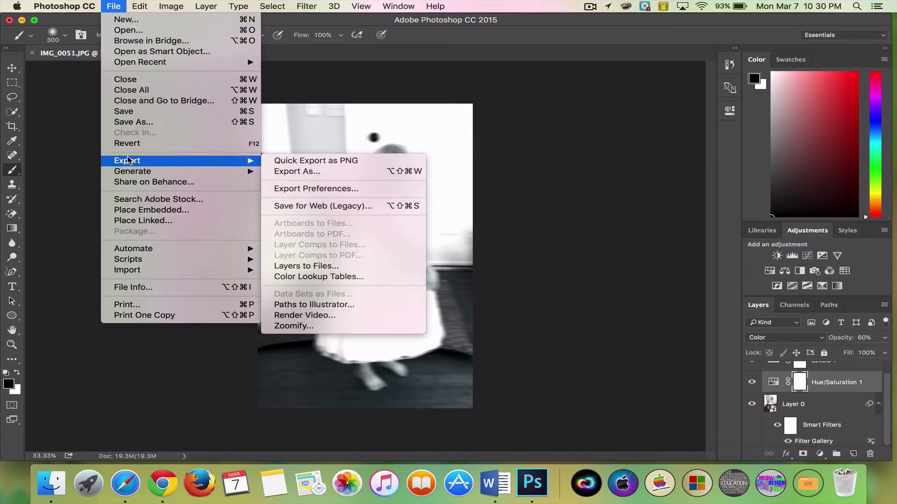
left_click(133, 122)
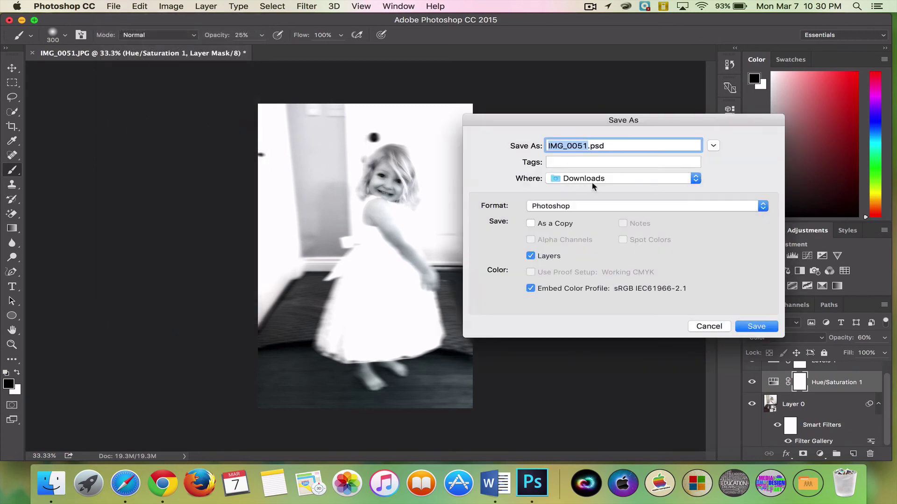
left_click(593, 206)
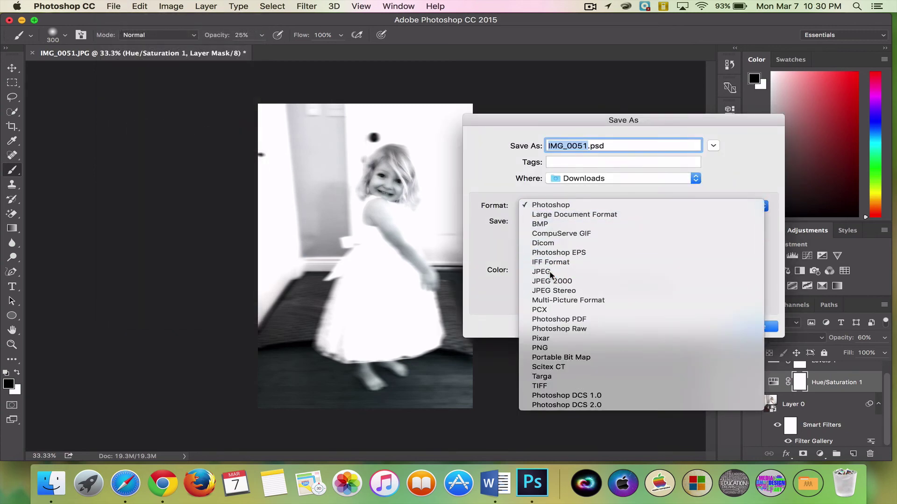
left_click(541, 288)
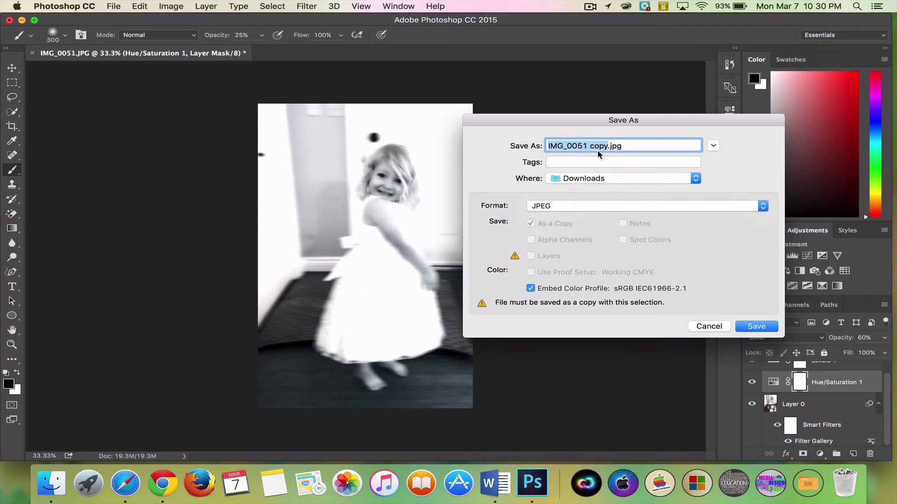
type("ghost tutorial")
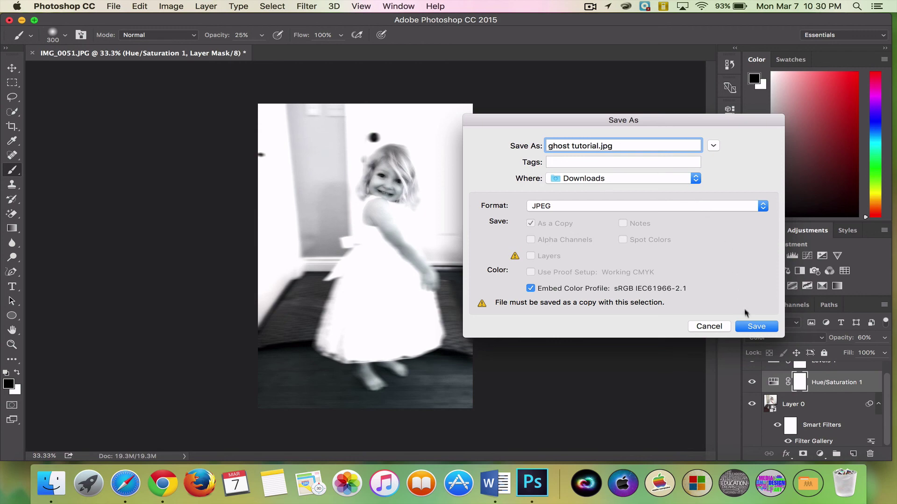
left_click(757, 326)
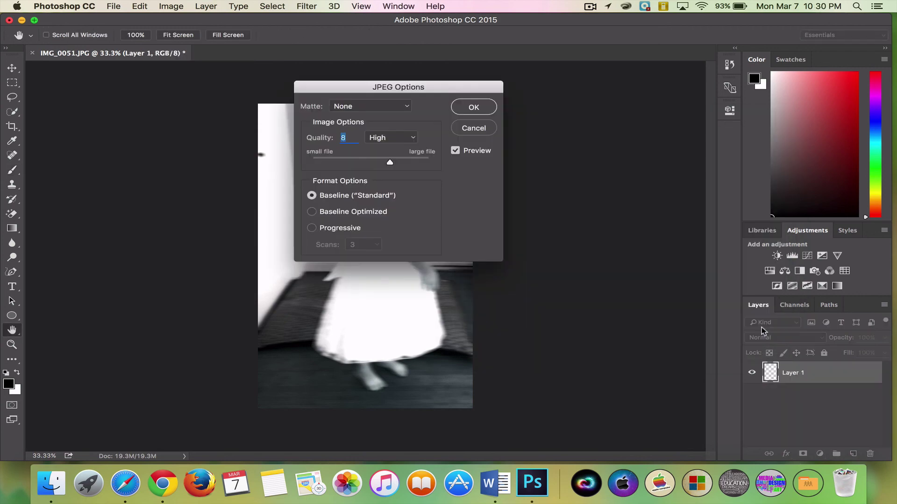
left_click(472, 108)
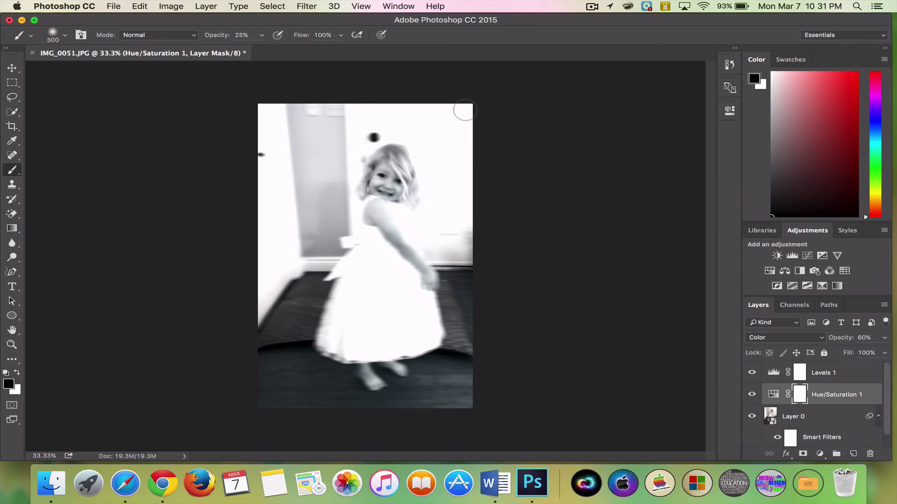
left_click(590, 6)
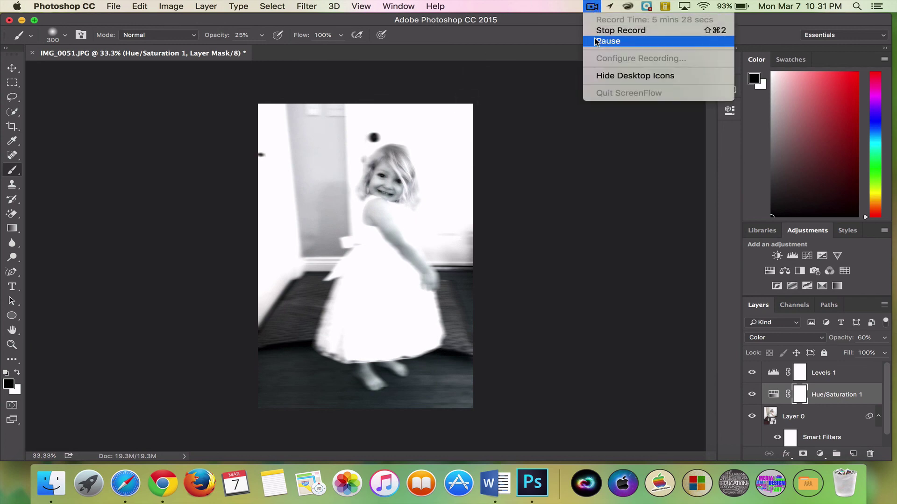